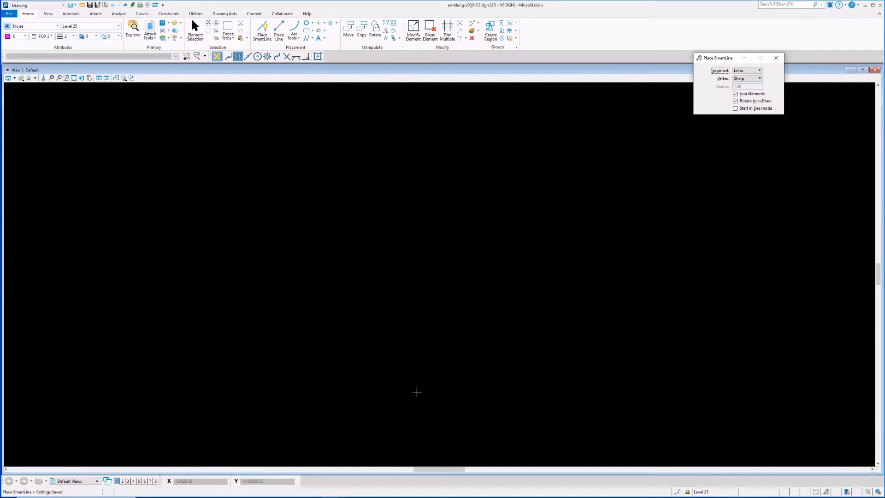
Open Survey-DTM.csv from the Method-Videos folder with Notepad
mouse_move(362, 496)
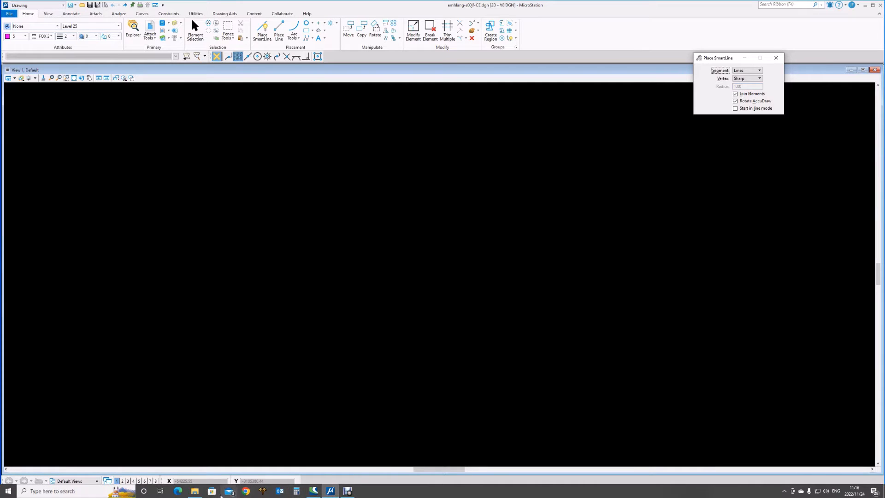
mouse_move(195, 491)
left_click(196, 459)
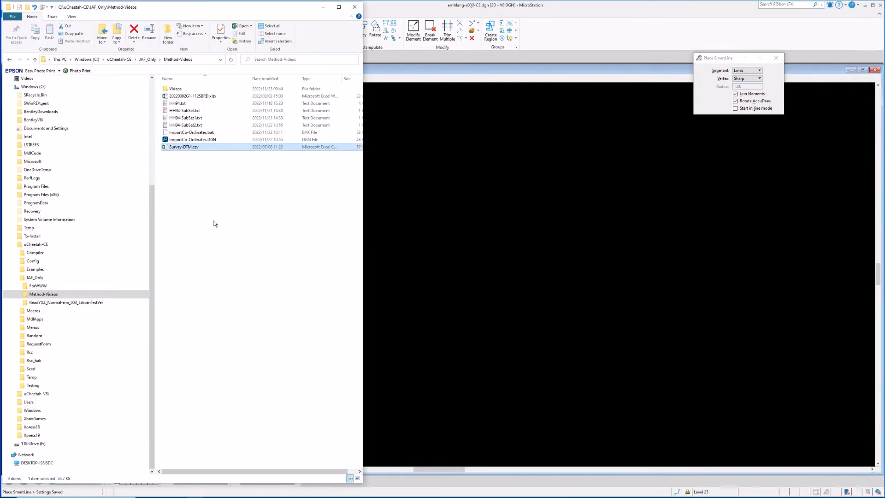
right_click(199, 150)
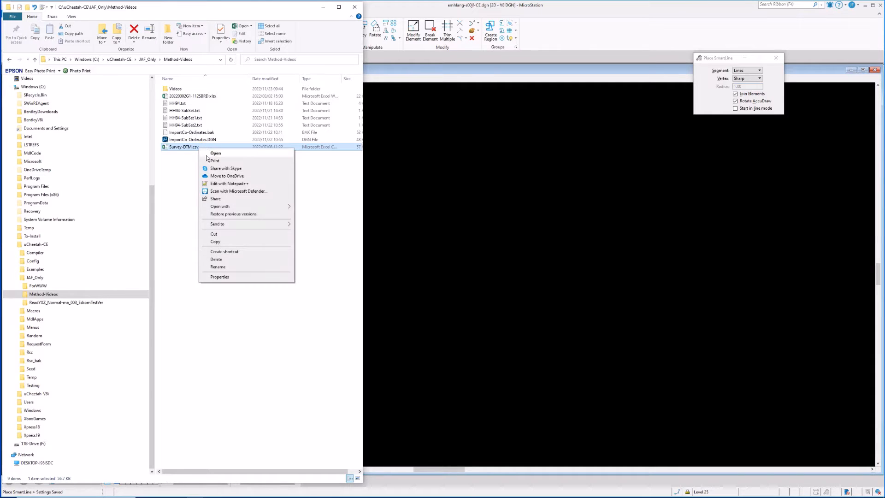
mouse_move(228, 206)
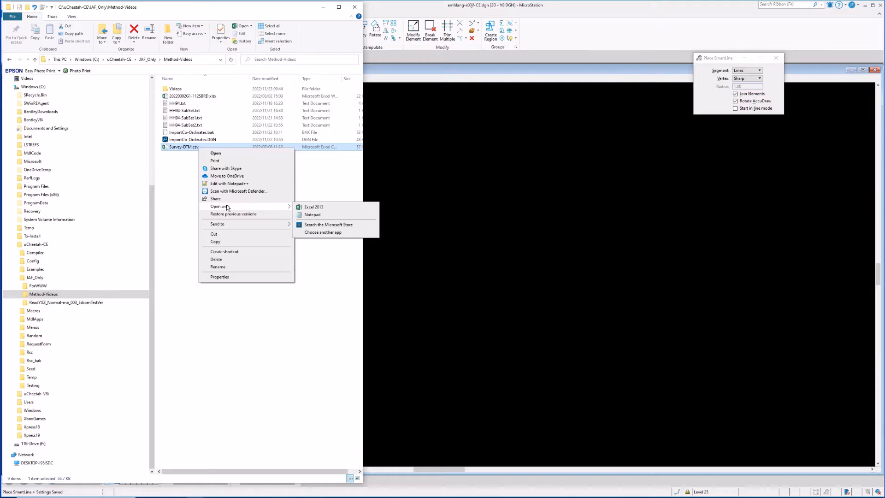
left_click(312, 215)
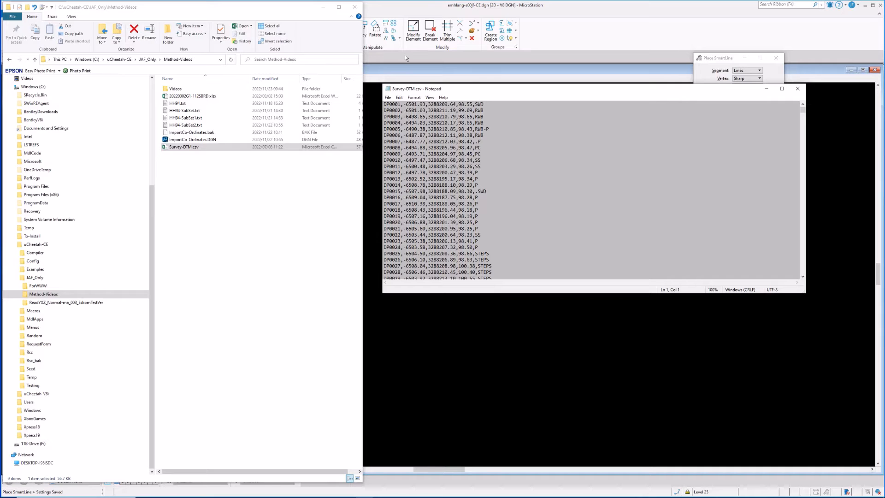
Minimize the file browser, then reposition and enlarge the Notepad window over the drawing
left_click(323, 7)
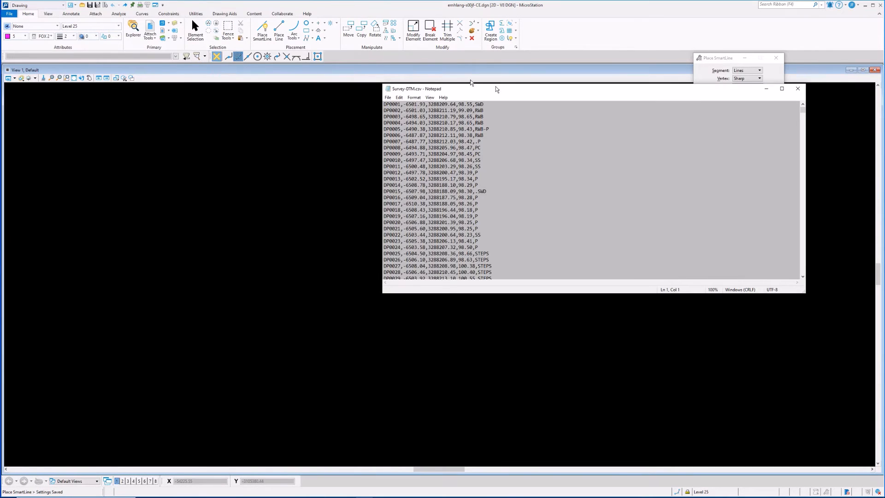
left_click_drag(496, 89, 273, 75)
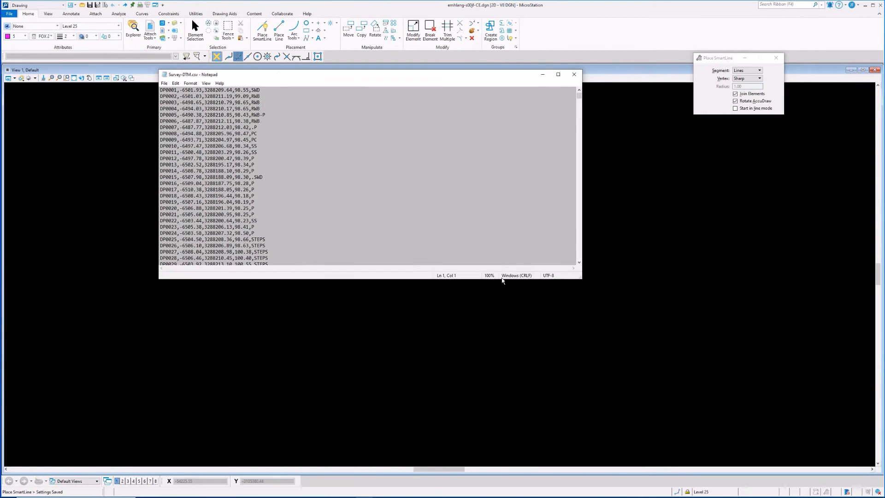
left_click_drag(580, 278, 531, 436)
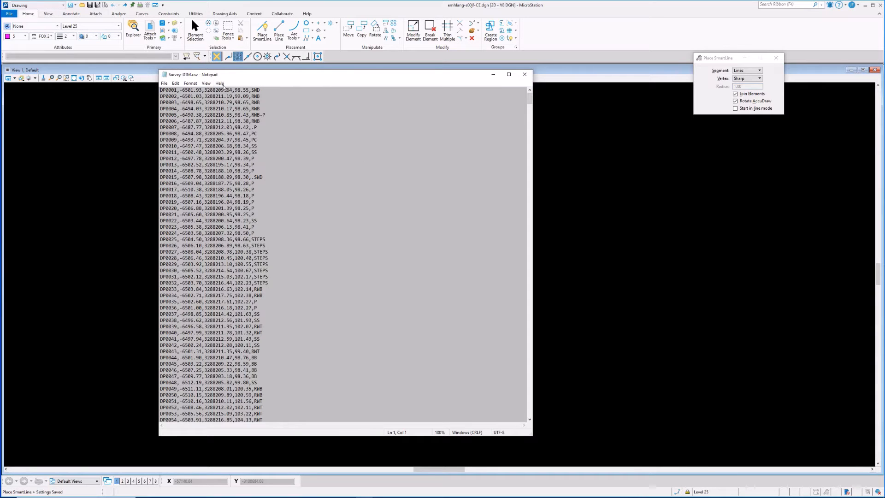
Use Replace All to change every comma in the file to a space, then close the Replace dialog
left_click(180, 86)
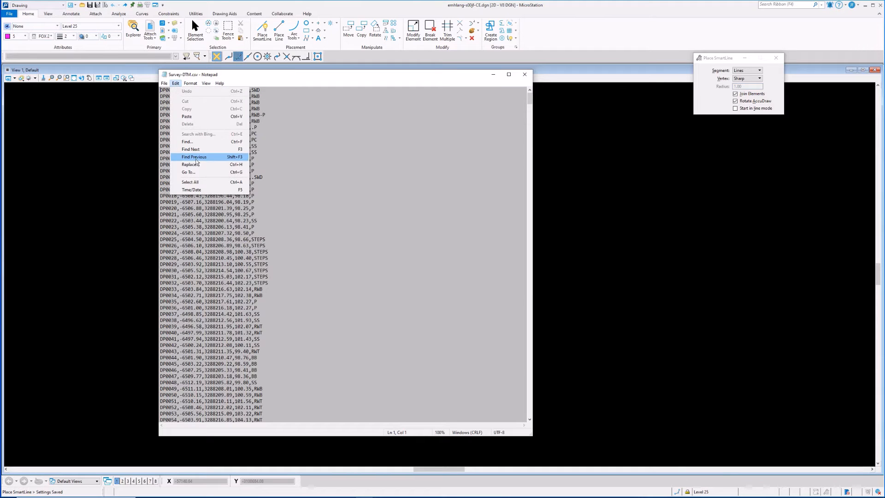
left_click(190, 165)
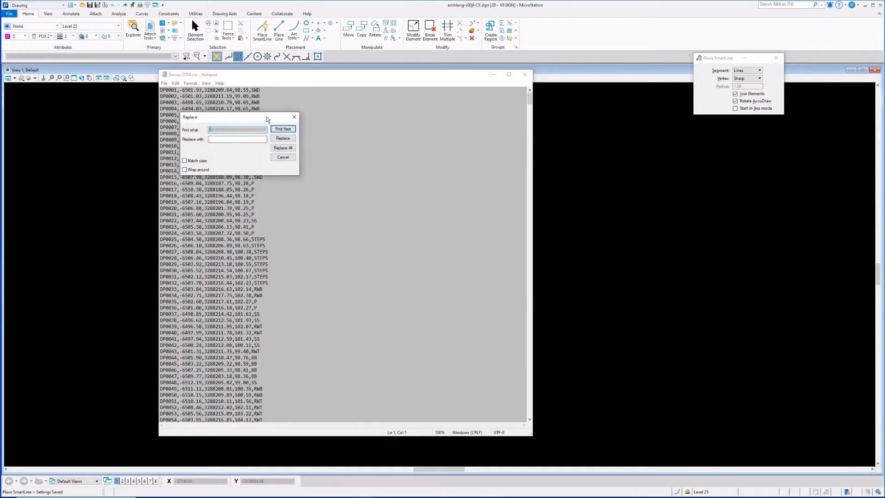
left_click_drag(270, 119, 441, 101)
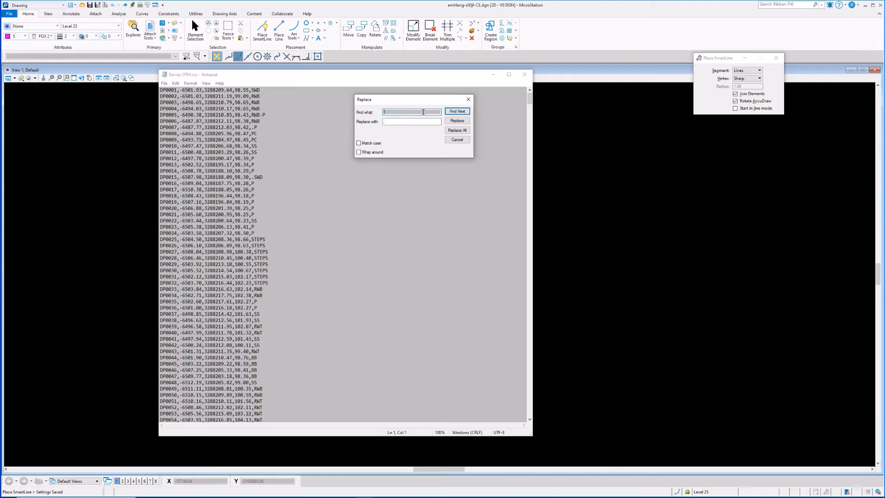
double_click(397, 122)
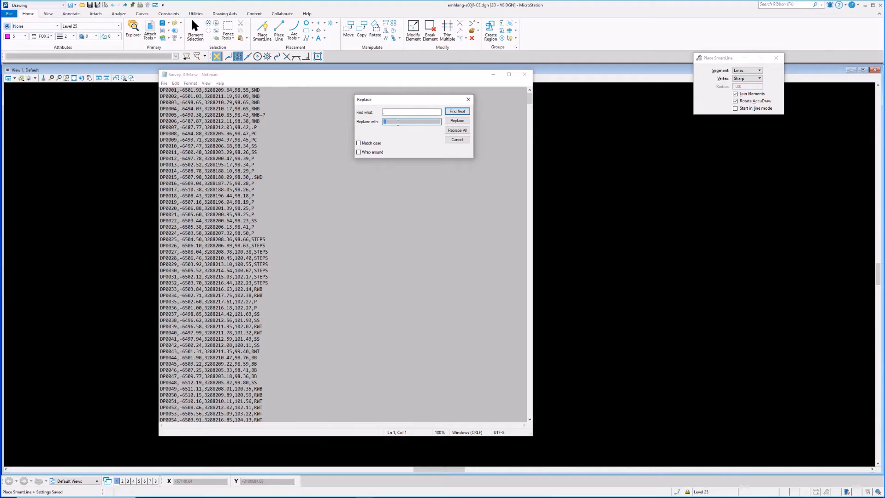
left_click(457, 130)
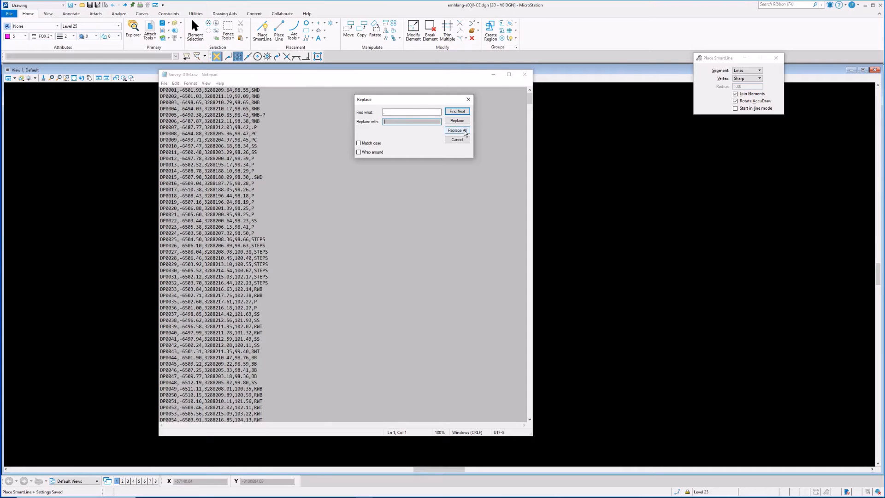
left_click(468, 100)
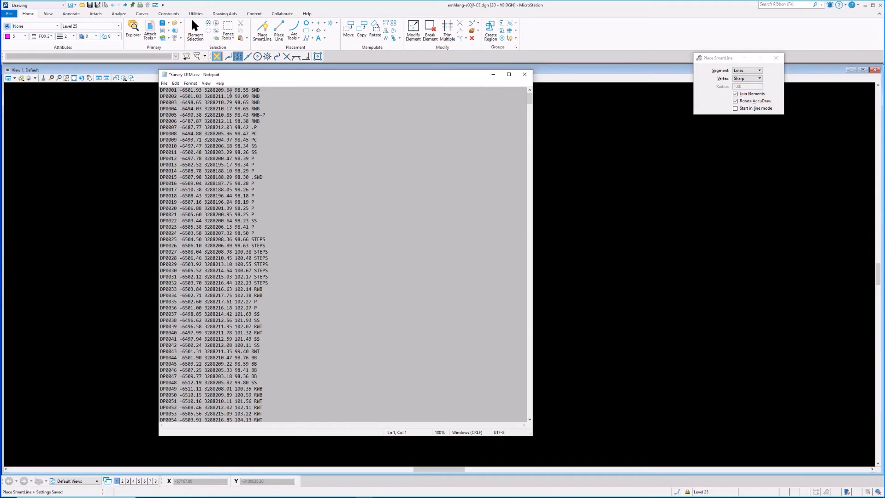
Reopen Replace and run Replace All to change the spaces between values to semicolons
left_click(175, 83)
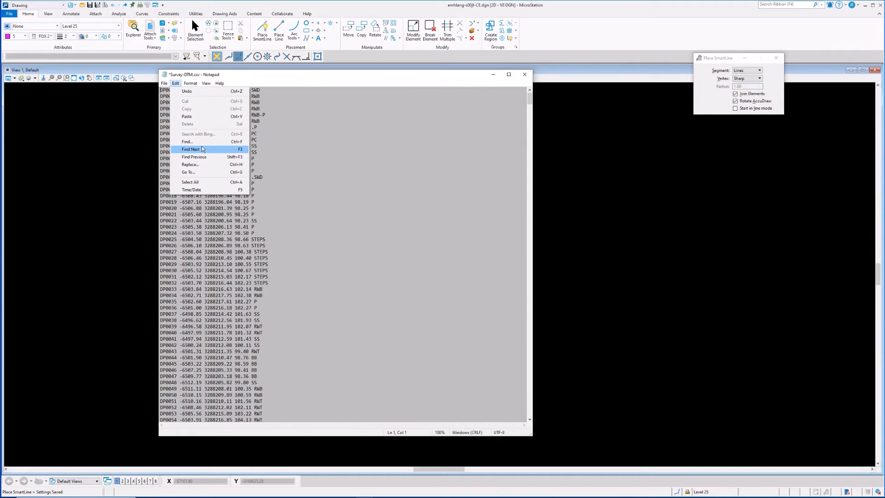
left_click(203, 164)
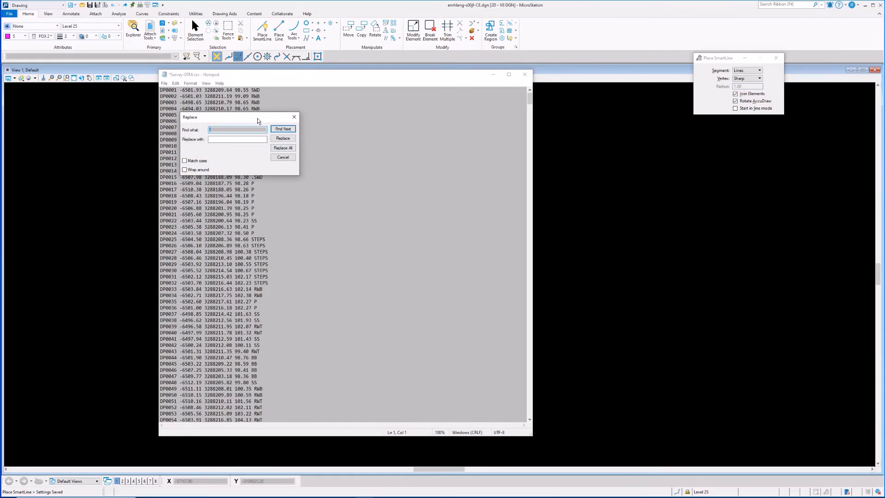
left_click_drag(257, 117, 359, 114)
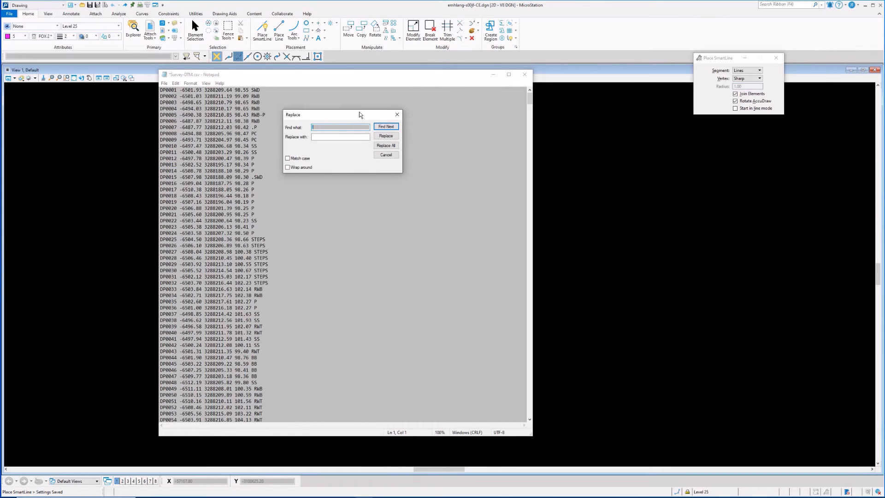
left_click(339, 136)
left_click(390, 146)
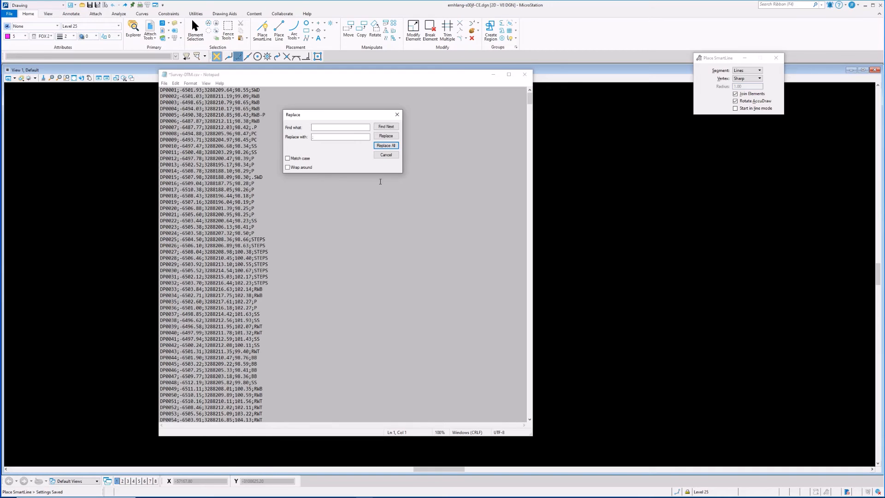
Replace all semicolons in the file with tab separators
double_click(333, 128)
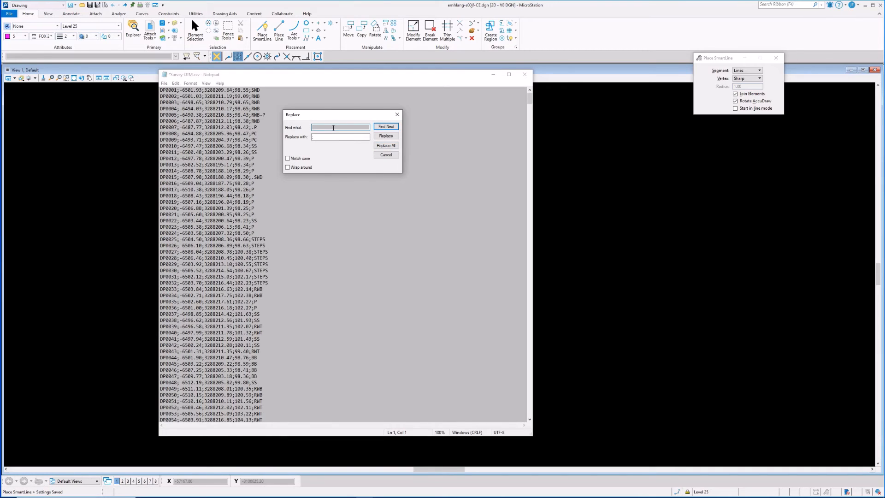
type(";")
key("Tab")
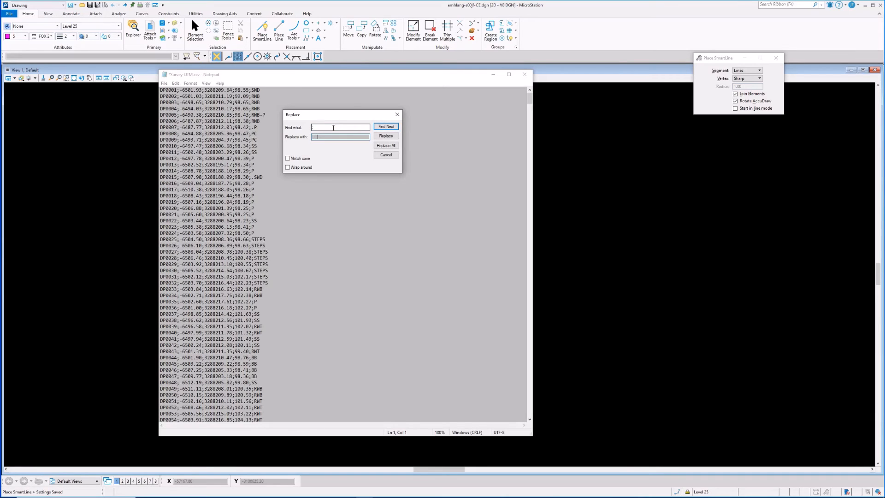
left_click(393, 146)
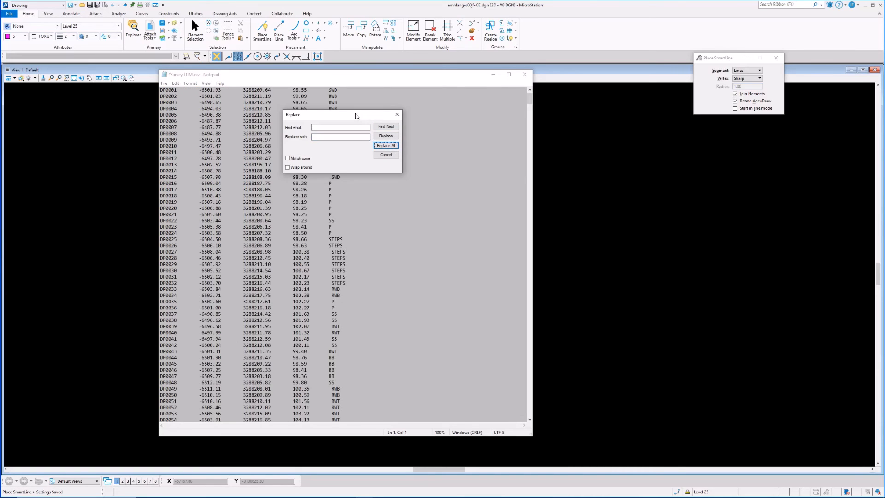
Save the edited file as a text document named Survey-DTM.txt
left_click_drag(355, 113, 480, 115)
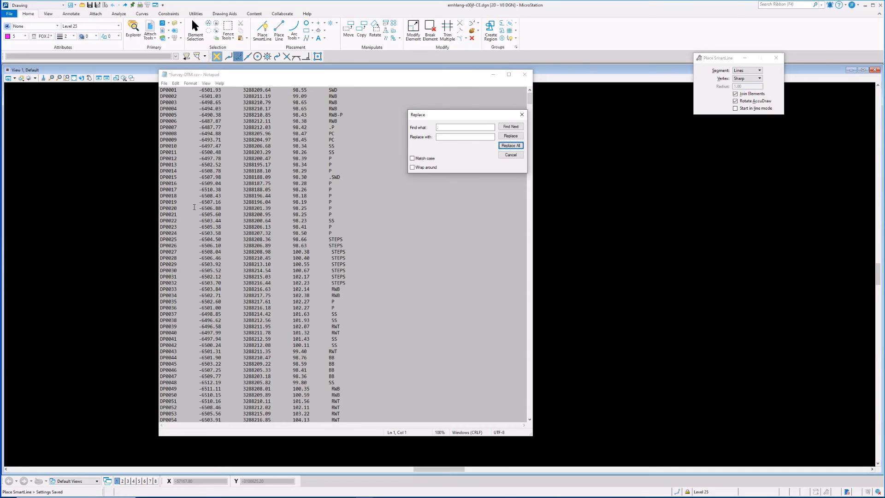
scroll(351, 206, "down", 19)
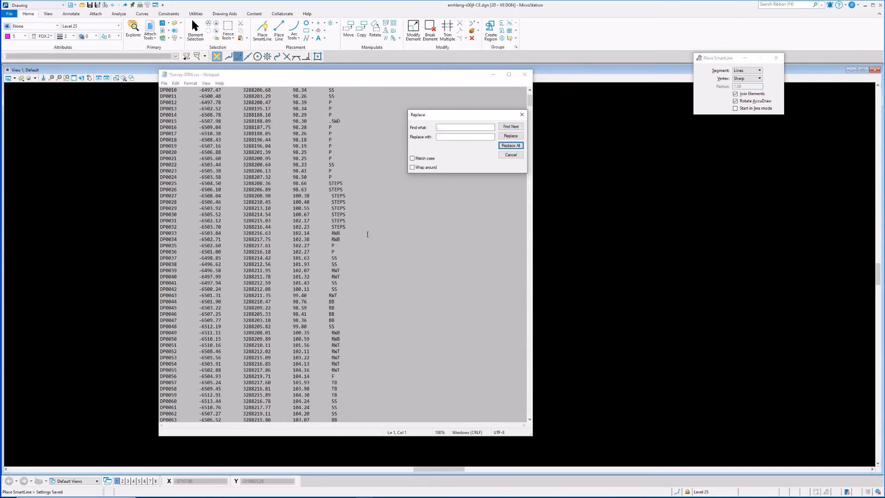
scroll(396, 284, "down", 18)
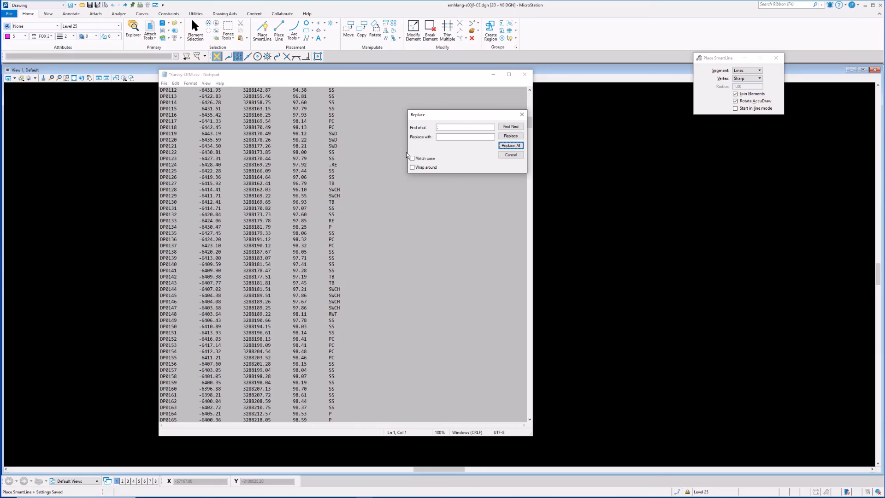
left_click(163, 85)
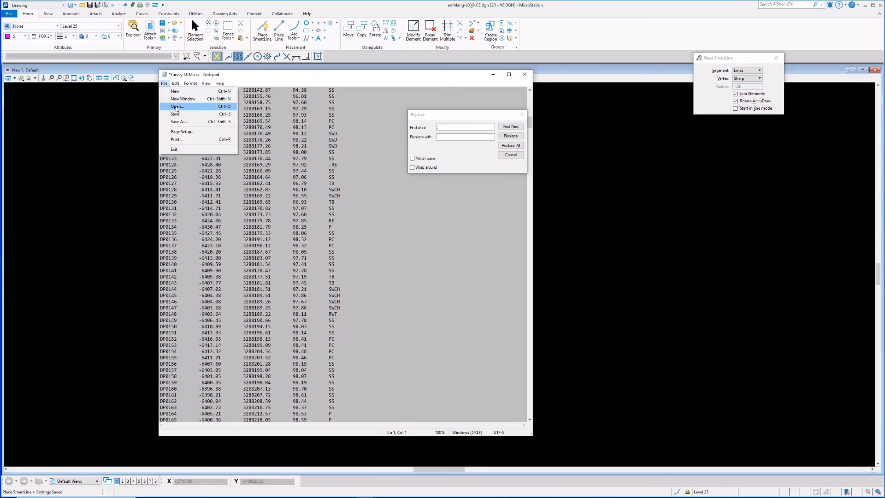
left_click(184, 122)
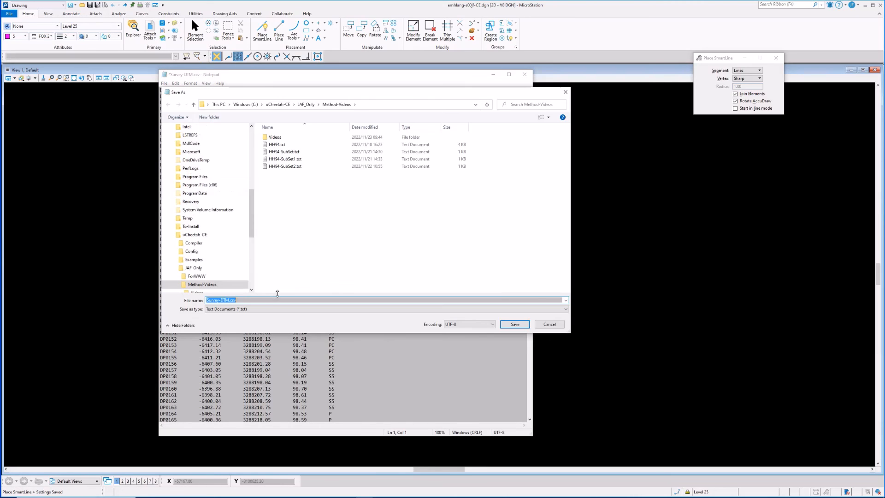
left_click(266, 300)
key("BackSpace")
key("BackSpace")
key("BackSpace")
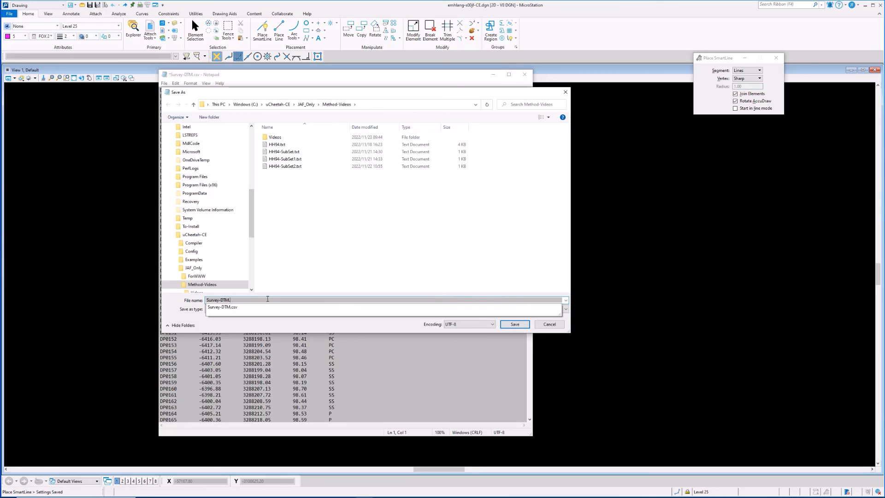
type("txt")
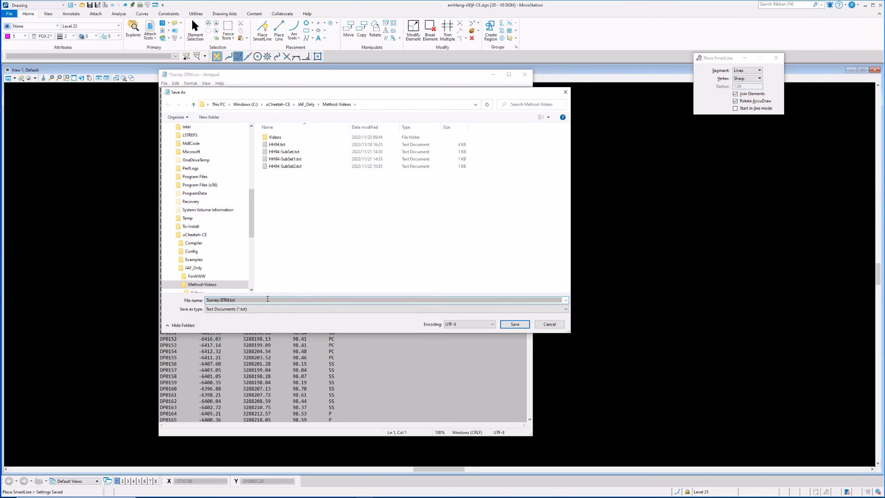
key("Return")
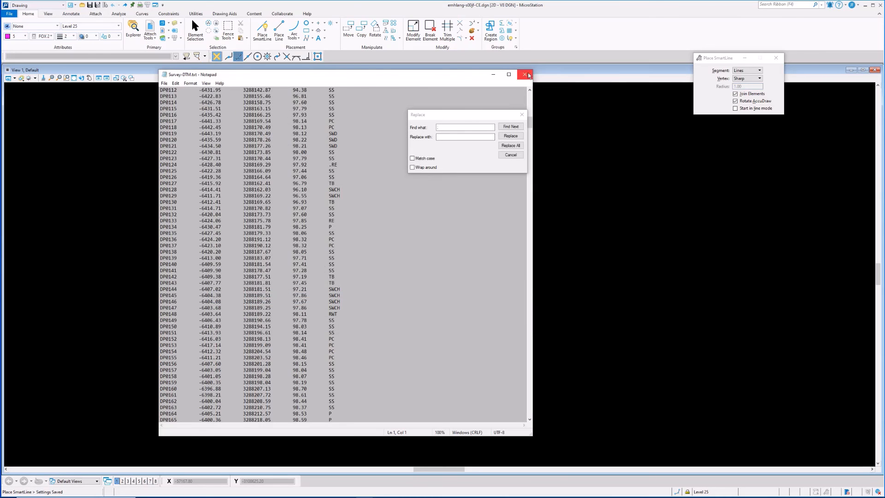
Close Notepad and select Survey-DTM.txt in the file browser
left_click(525, 75)
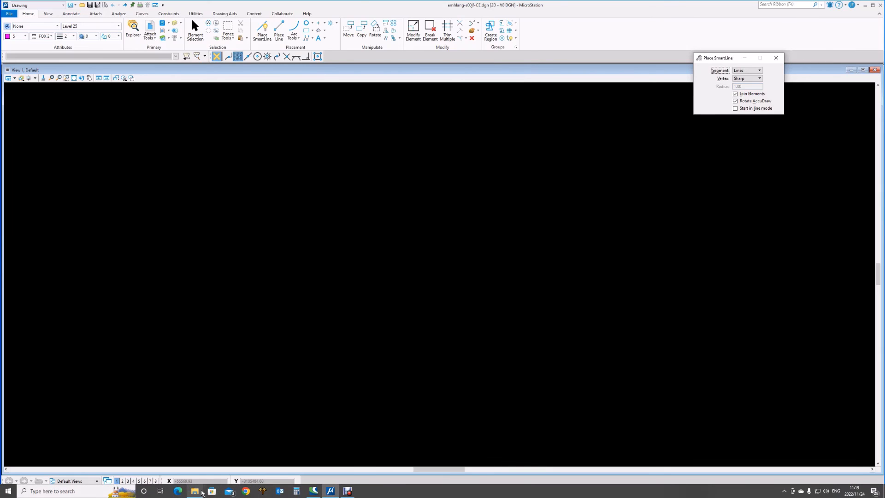
left_click(195, 491)
left_click(198, 154)
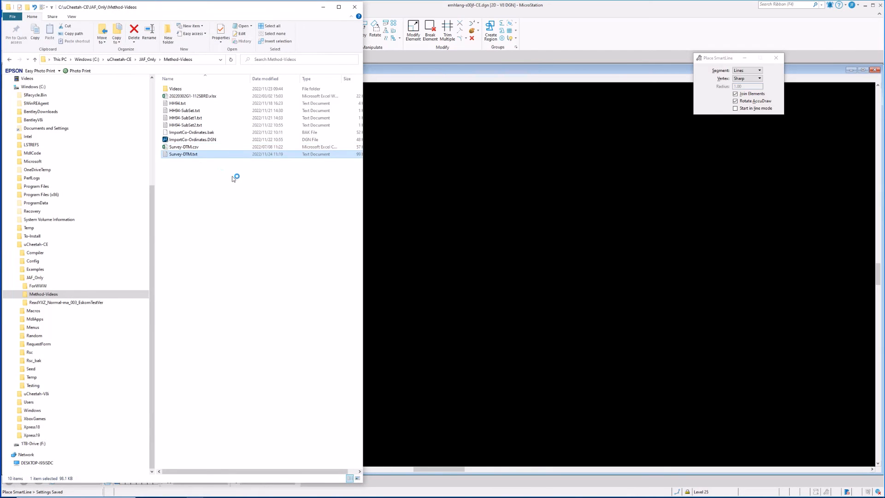